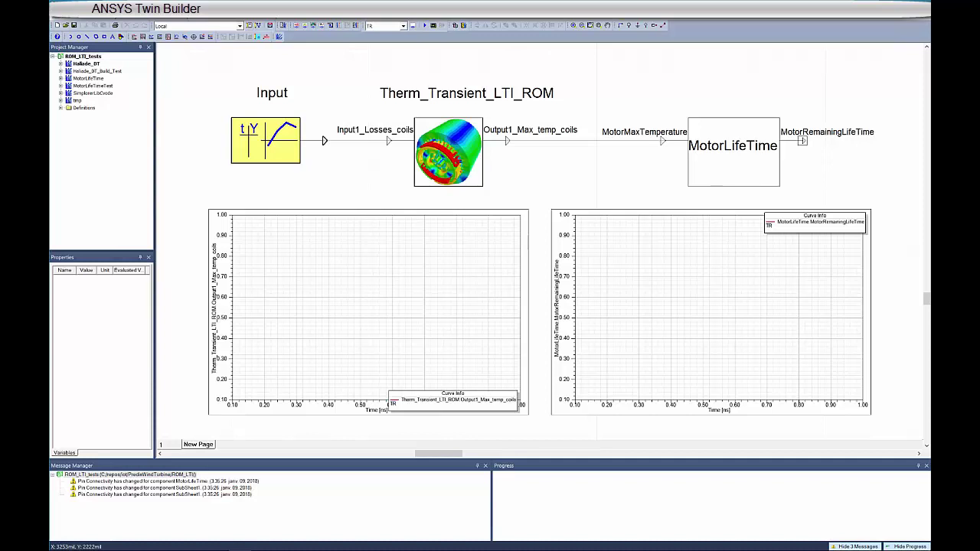
Select the MotorLifeTime block beside the thermal ROM to view its internal lifetime-calculation blocks.
click(448, 152)
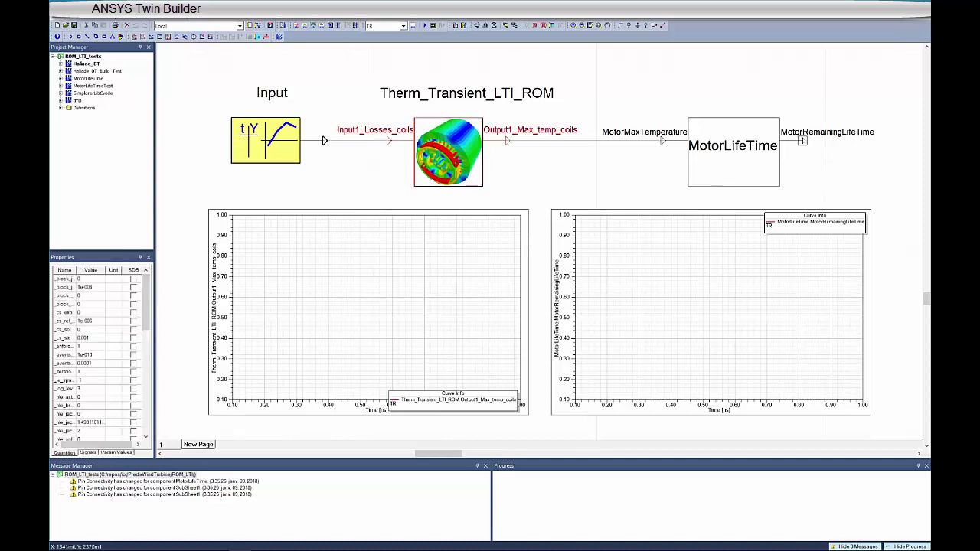
click(733, 149)
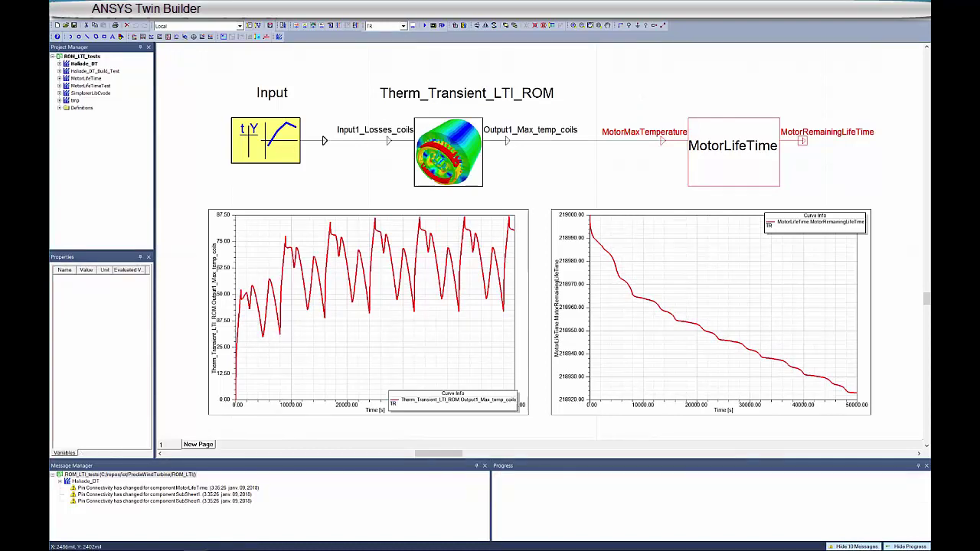
Run Generate Digital Twin from the Tools menu to build ROM_Haliade.fmu.
click(230, 9)
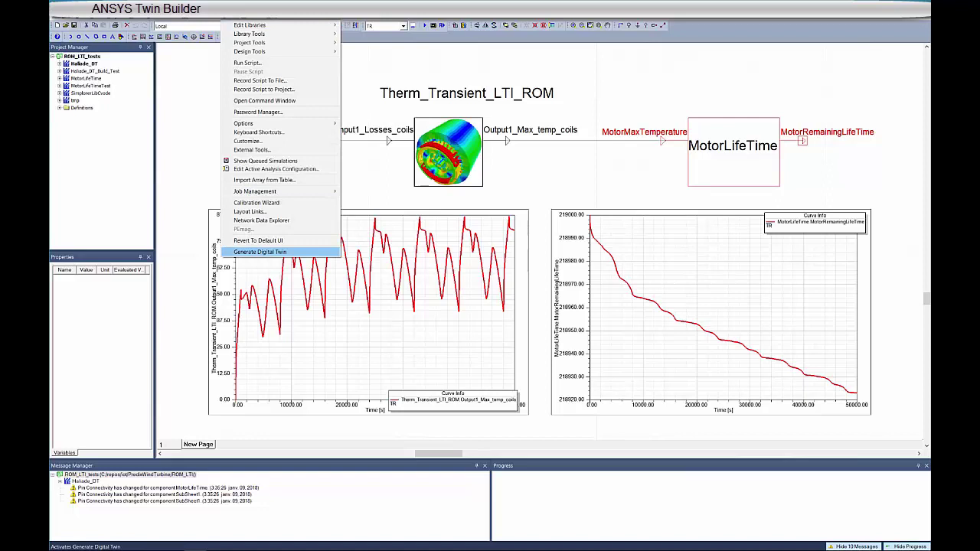
click(260, 252)
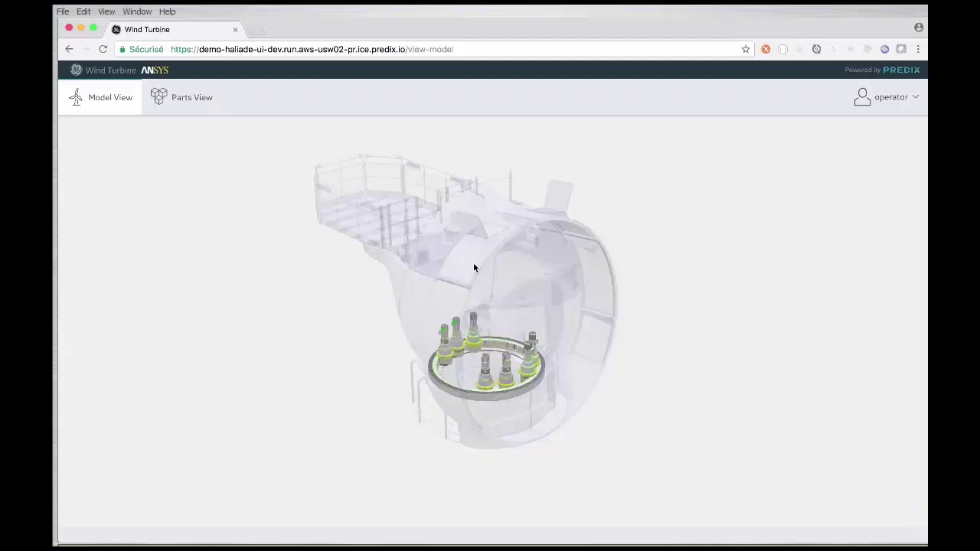
Orbit the turbine nacelle model and open the Parts View for Engine EN1.
mouse_move(473, 263)
mouse_down()
mouse_move(514, 268)
mouse_move(474, 380)
mouse_up()
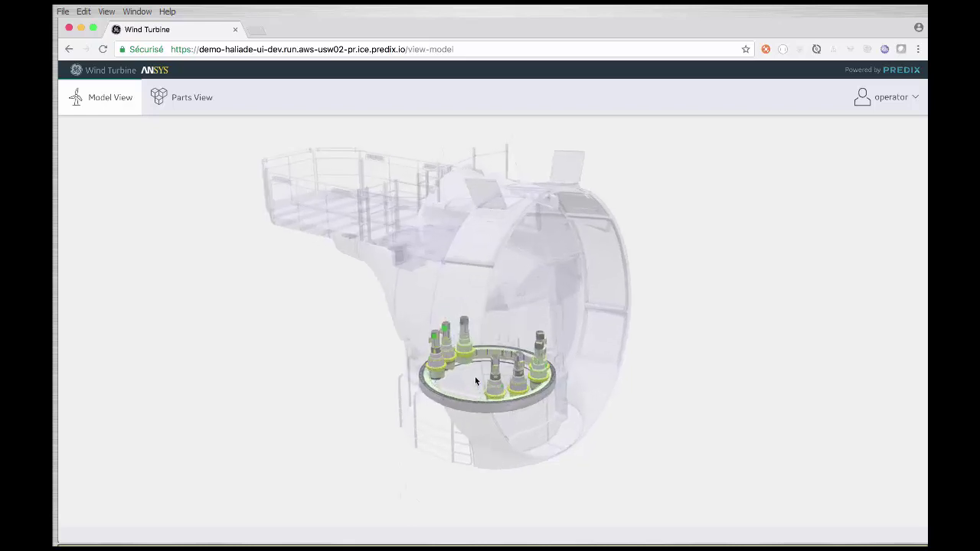
mouse_move(494, 331)
mouse_down()
mouse_move(481, 284)
mouse_move(475, 351)
mouse_up()
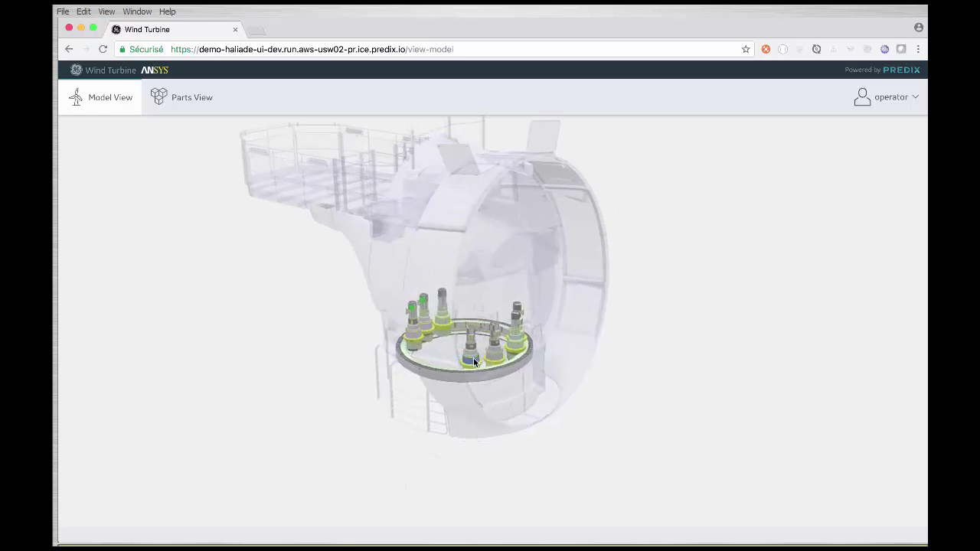
click(474, 357)
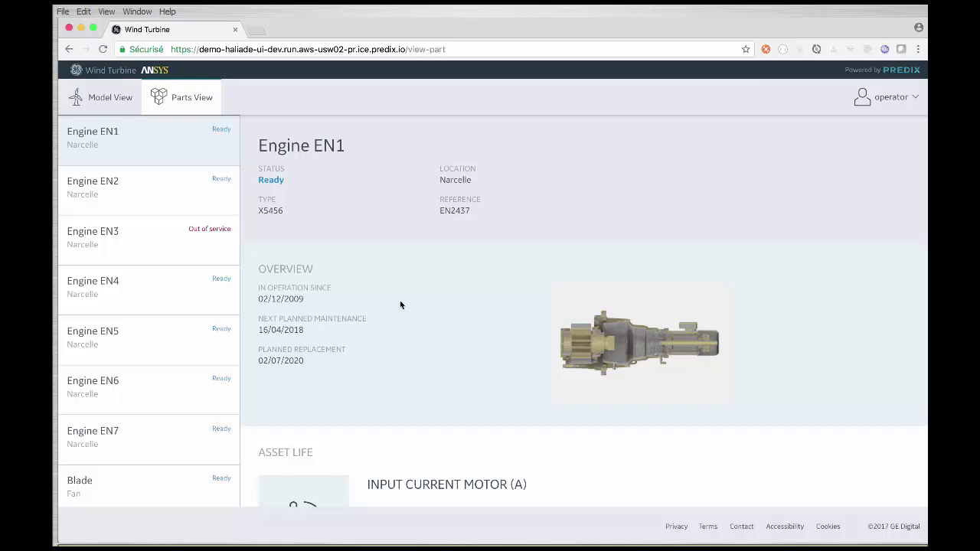
Scroll down through Engine EN1's current, temperature forecast and remaining lifetime charts.
scroll(426, 353, down, 3)
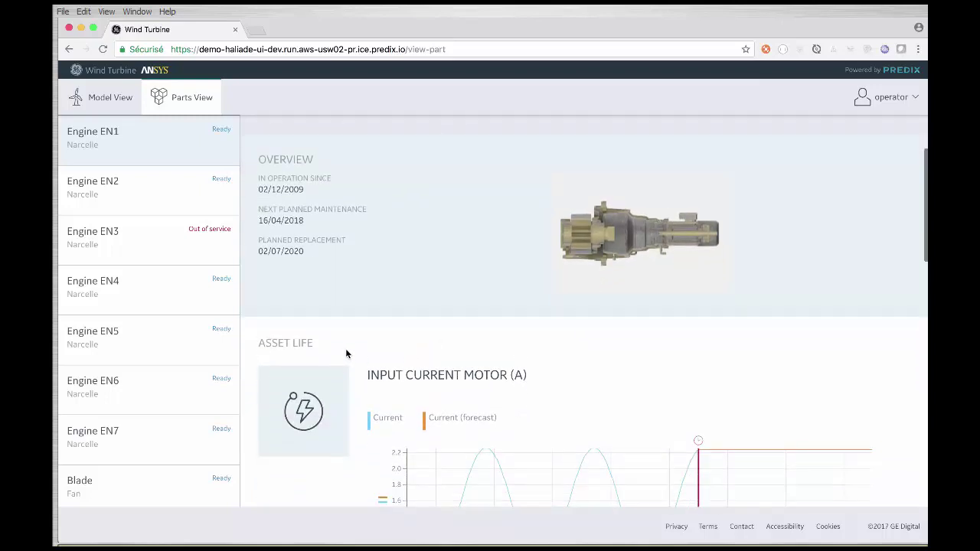
scroll(346, 348, down, 4)
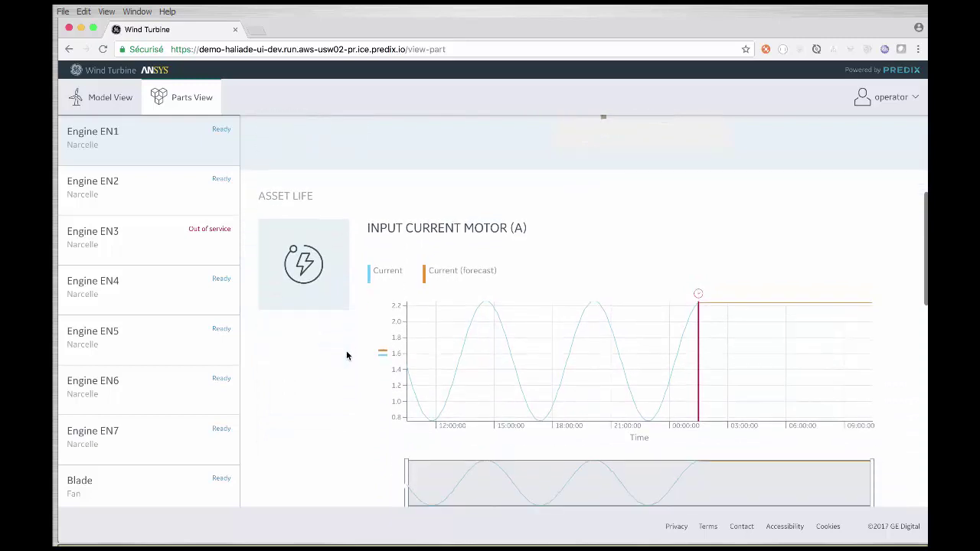
scroll(346, 350, down, 5)
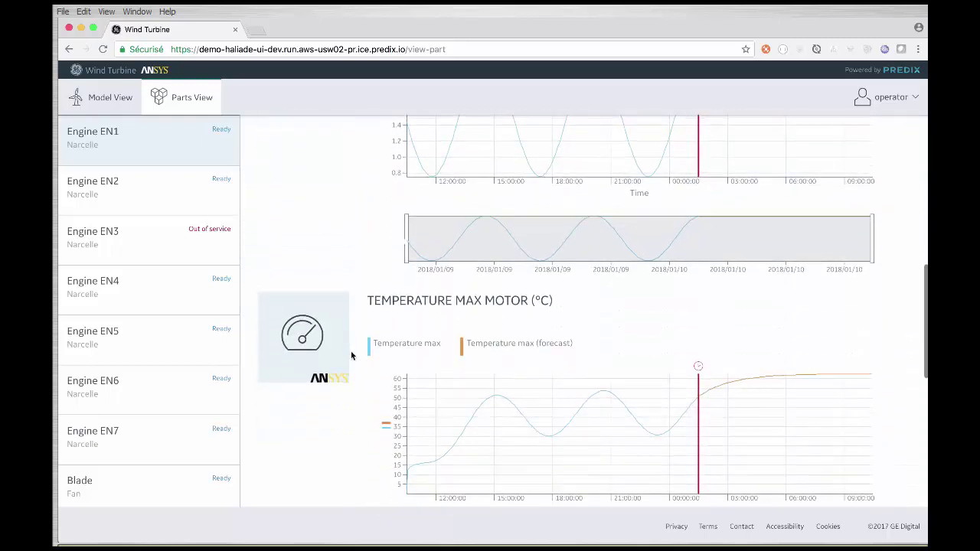
scroll(351, 356, down, 3)
scroll(352, 370, down, 2)
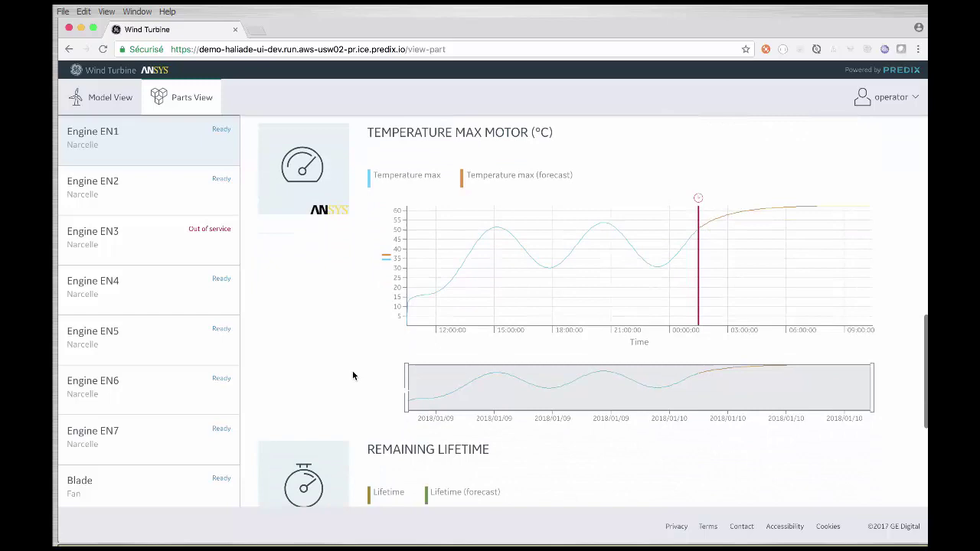
scroll(353, 370, down, 5)
scroll(352, 370, down, 2)
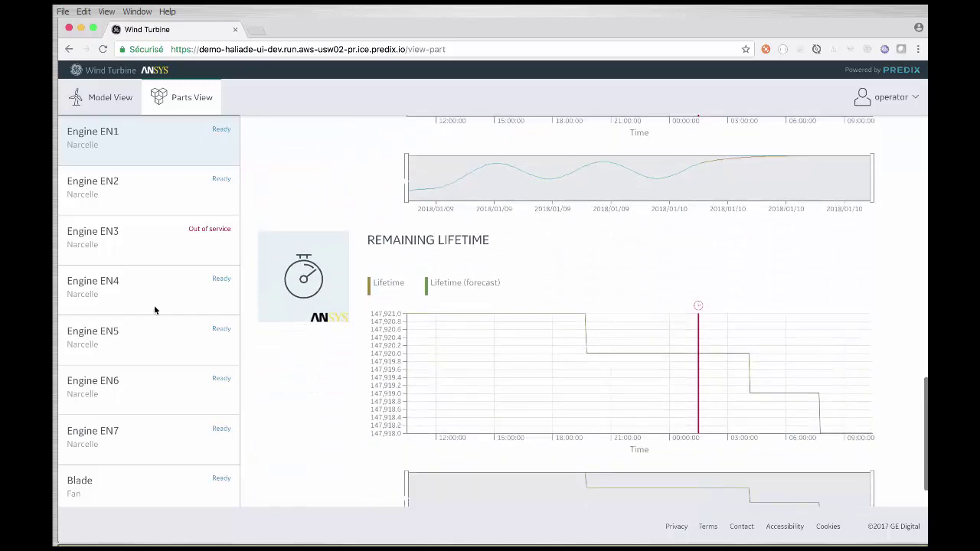
Switch to Engine EN4 in the parts list and browse its charts.
click(154, 303)
scroll(315, 404, down, 2)
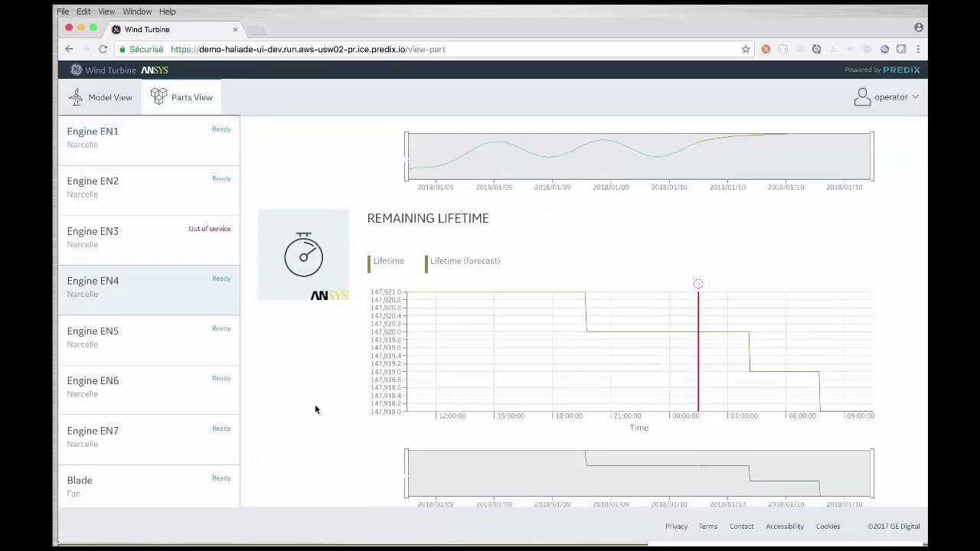
scroll(309, 349, up, 5)
scroll(310, 349, up, 3)
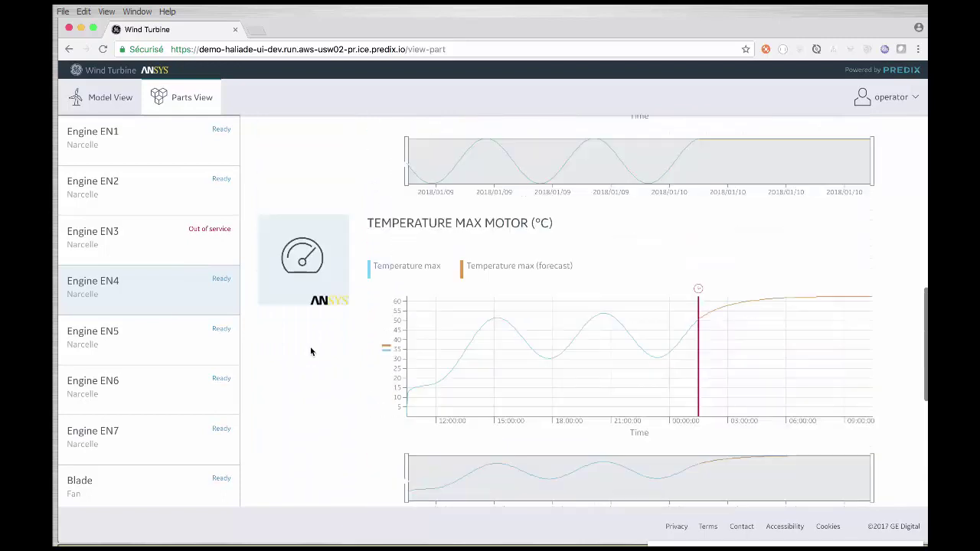
scroll(311, 347, up, 4)
scroll(311, 347, up, 1)
scroll(311, 346, up, 3)
scroll(312, 349, up, 1)
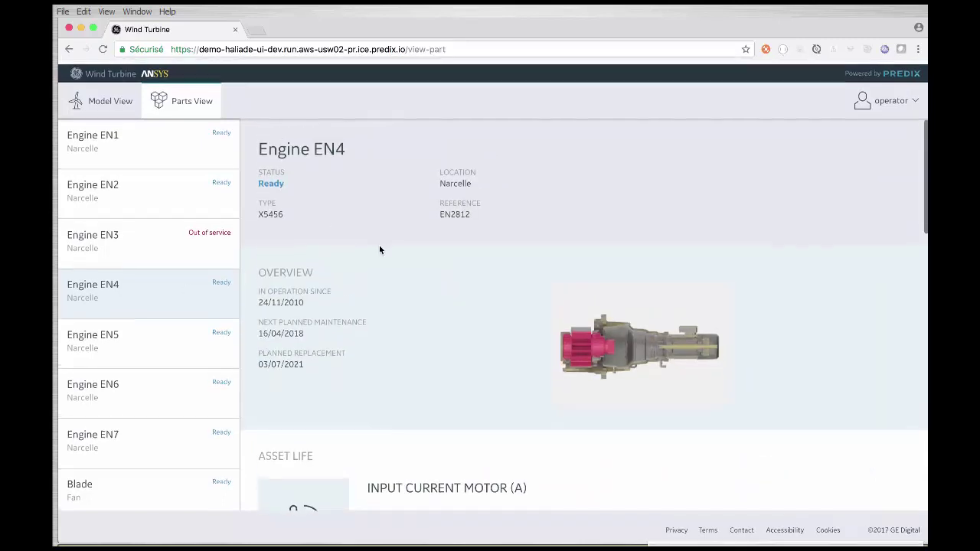
scroll(389, 359, down, 1)
scroll(350, 359, down, 2)
scroll(349, 360, down, 2)
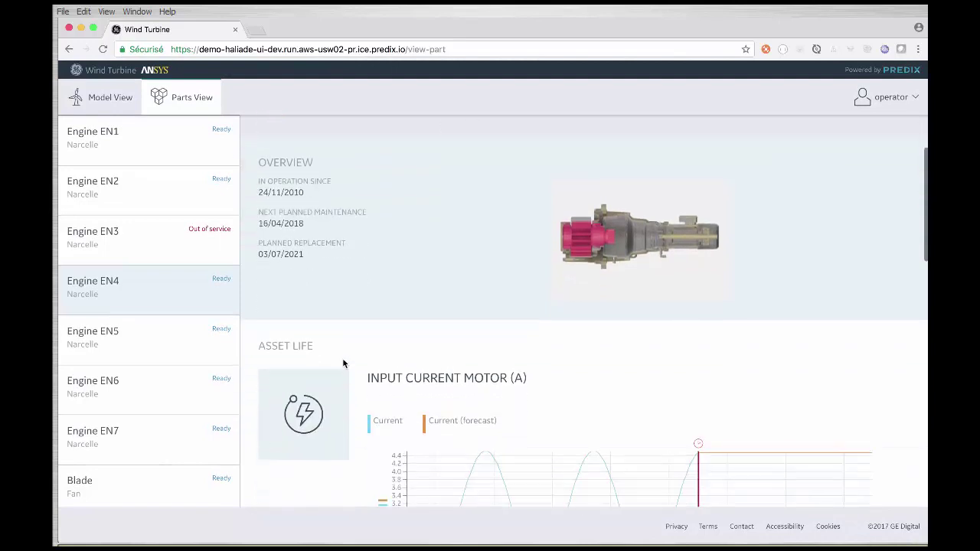
scroll(343, 364, down, 3)
scroll(342, 368, down, 4)
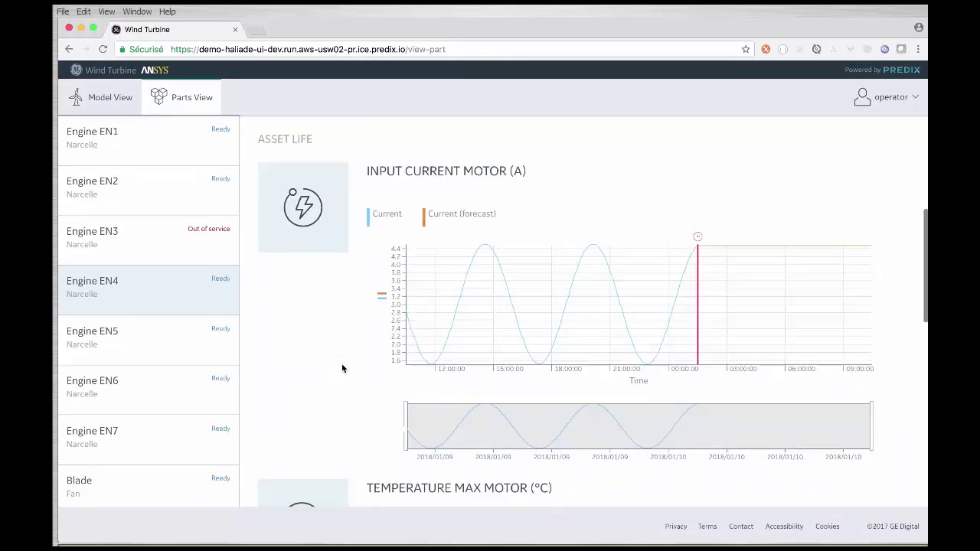
Narrow Engine EN4's current and temperature charts to a later time window.
drag(432, 416, 520, 418)
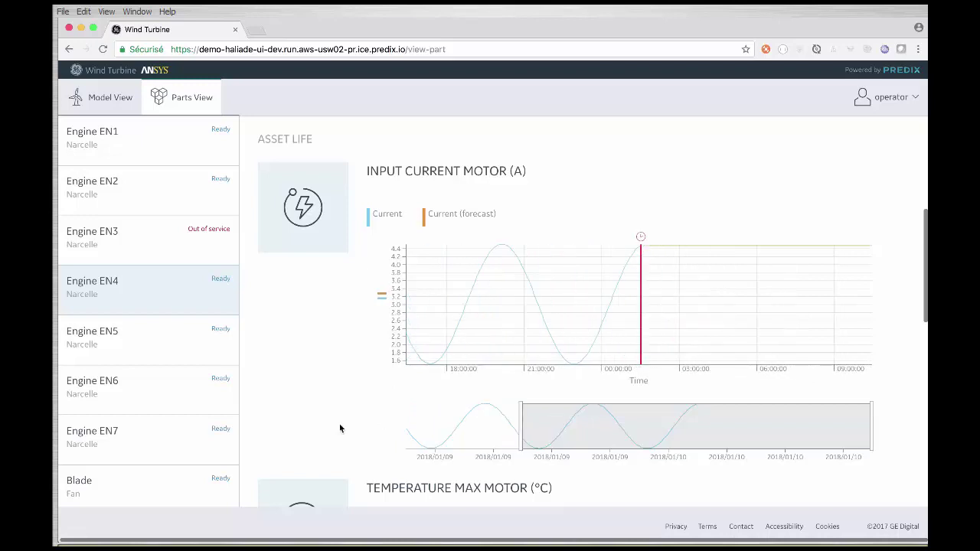
scroll(275, 413, down, 5)
scroll(297, 416, down, 2)
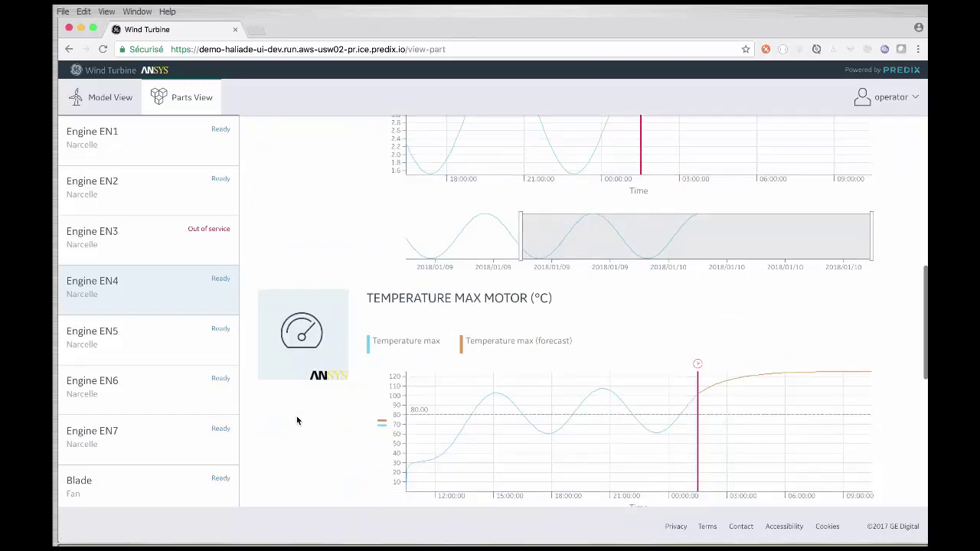
scroll(299, 418, down, 2)
scroll(300, 421, down, 1)
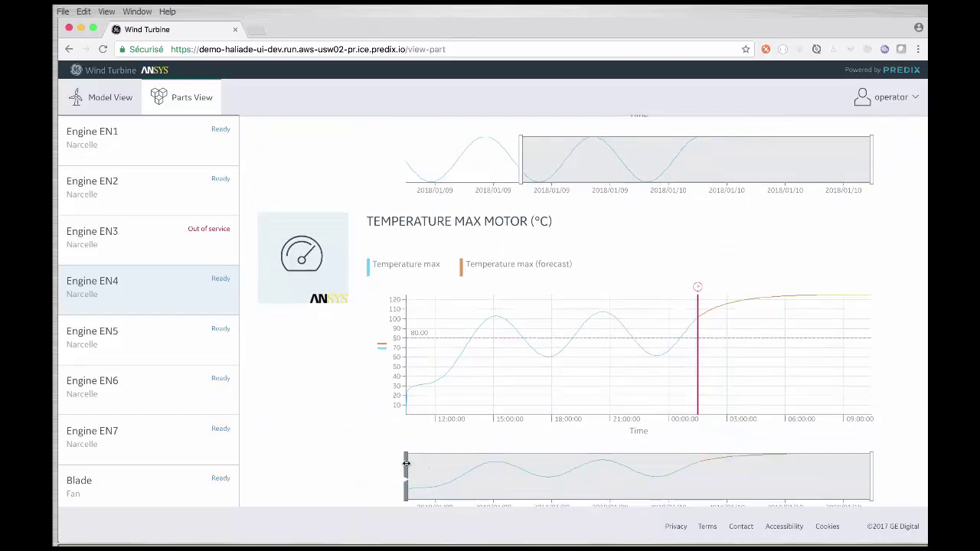
drag(407, 467, 567, 467)
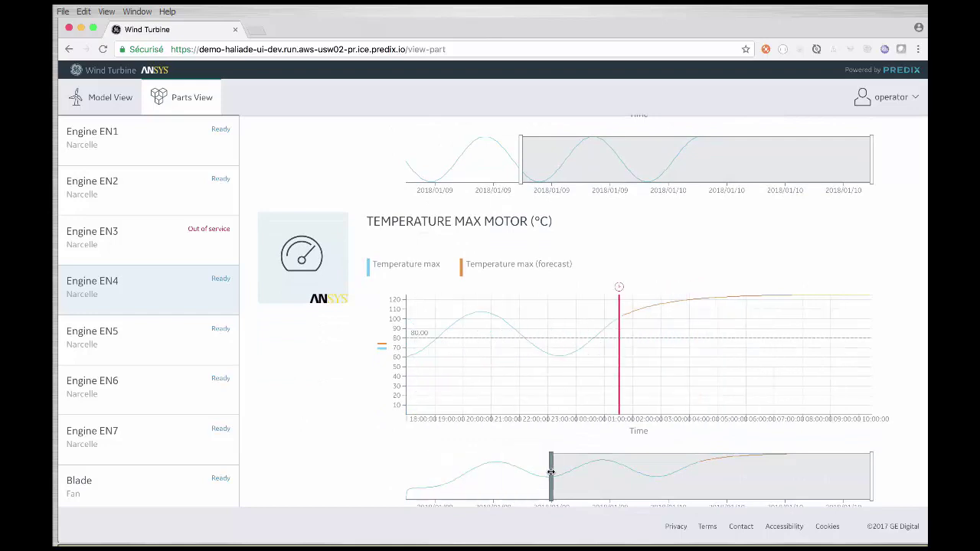
scroll(354, 413, down, 3)
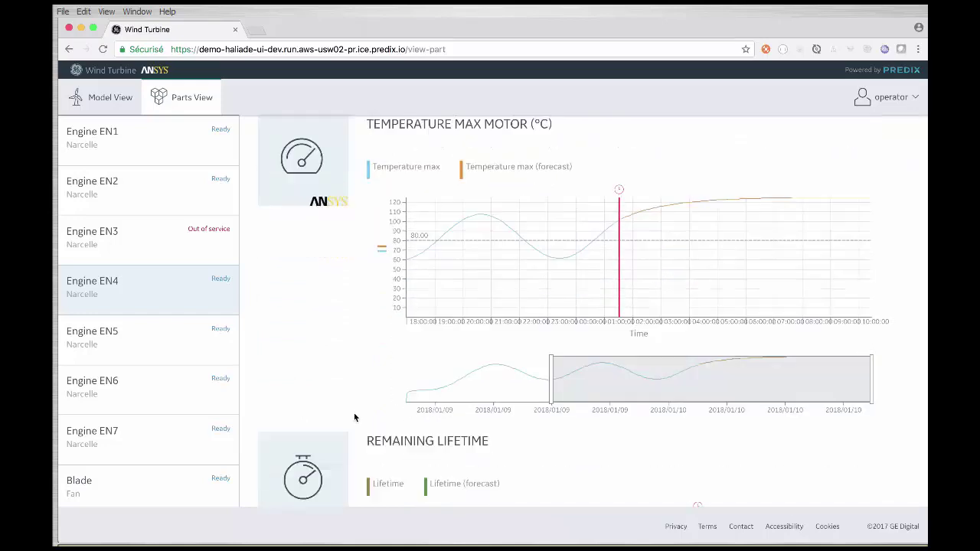
scroll(354, 414, down, 1)
scroll(353, 413, down, 3)
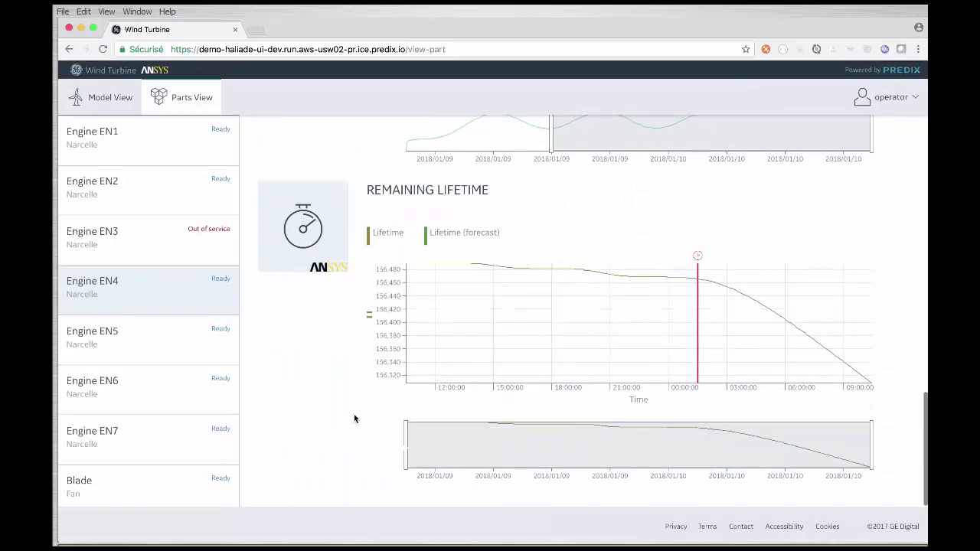